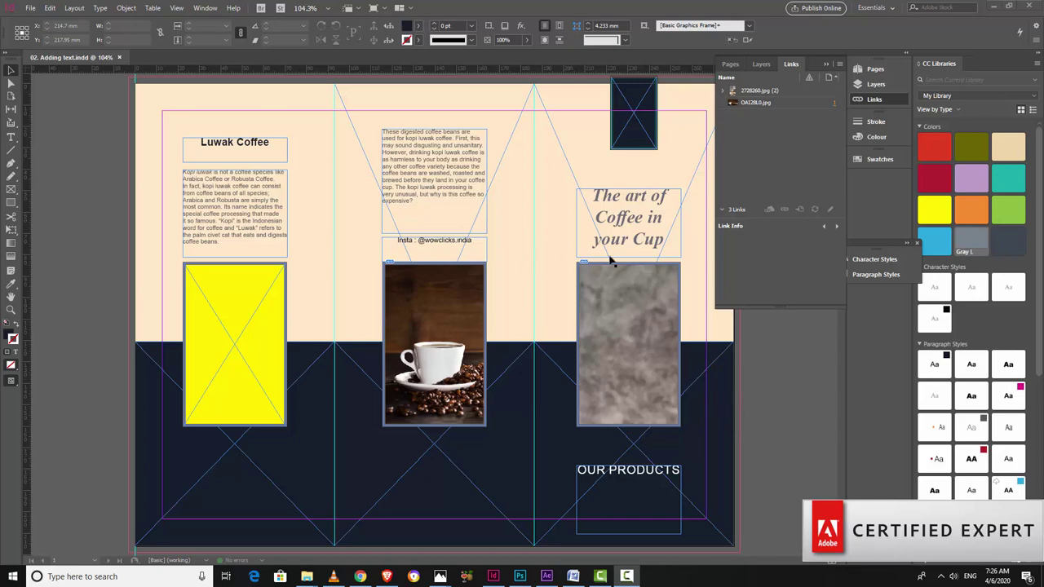
left_click(29, 8)
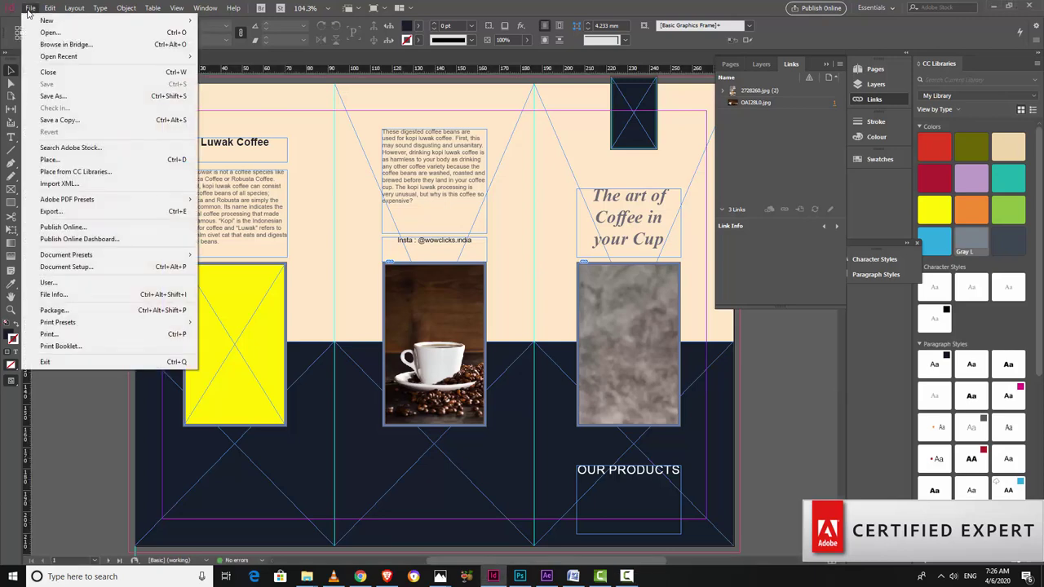
left_click(63, 159)
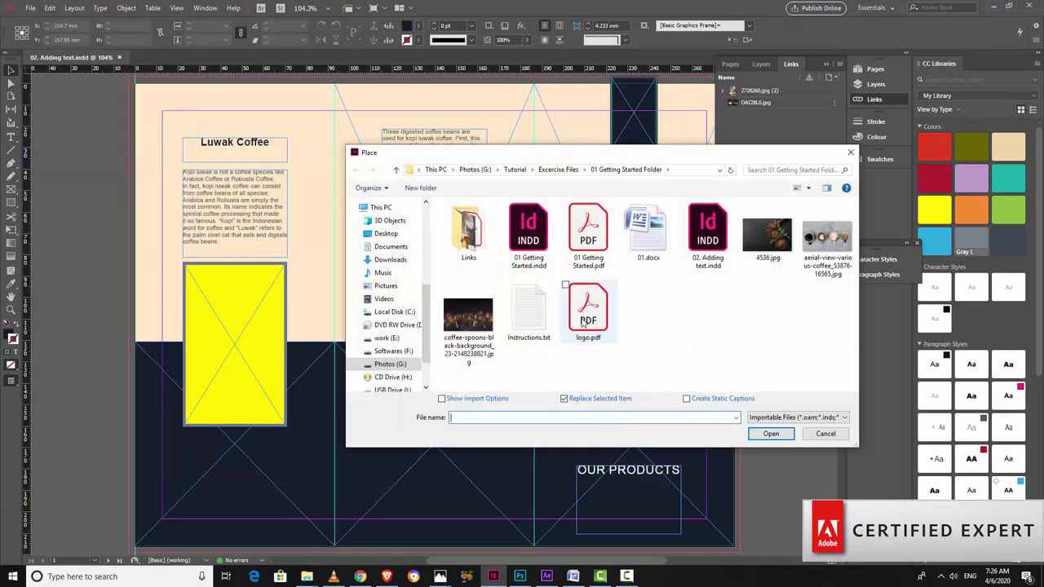
left_click(583, 323)
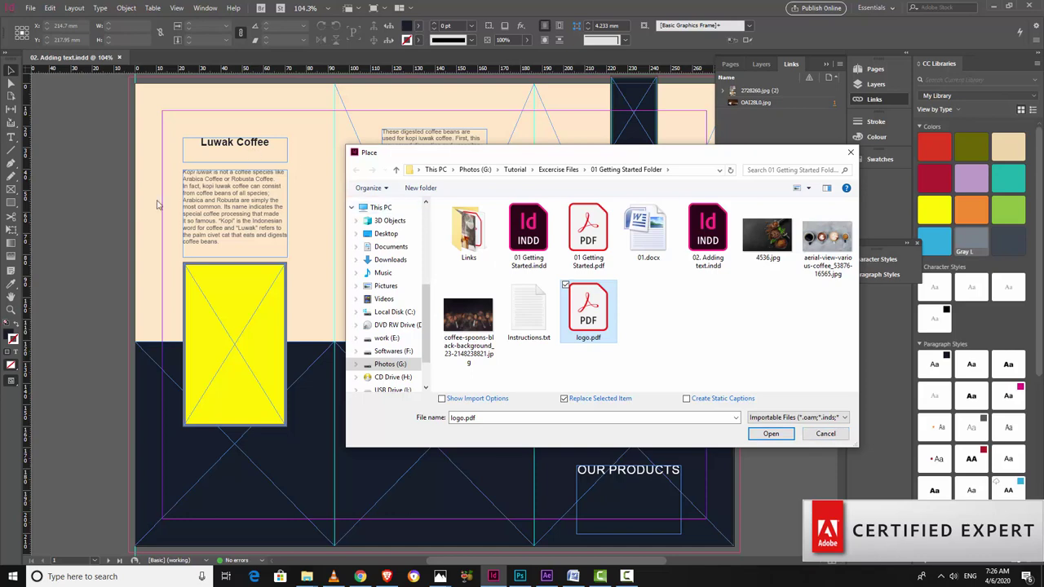
left_click(825, 441)
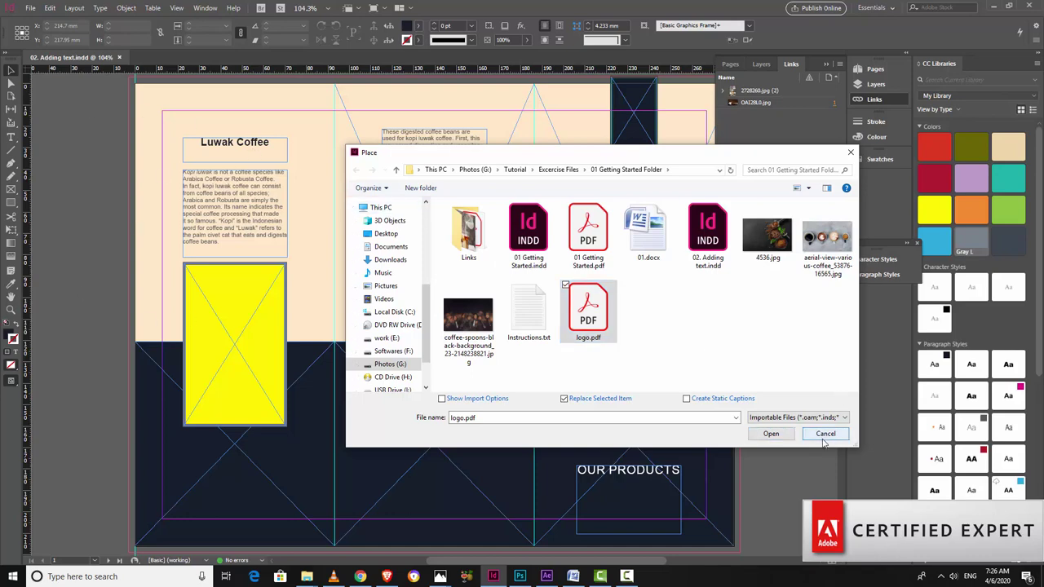
left_click(436, 155)
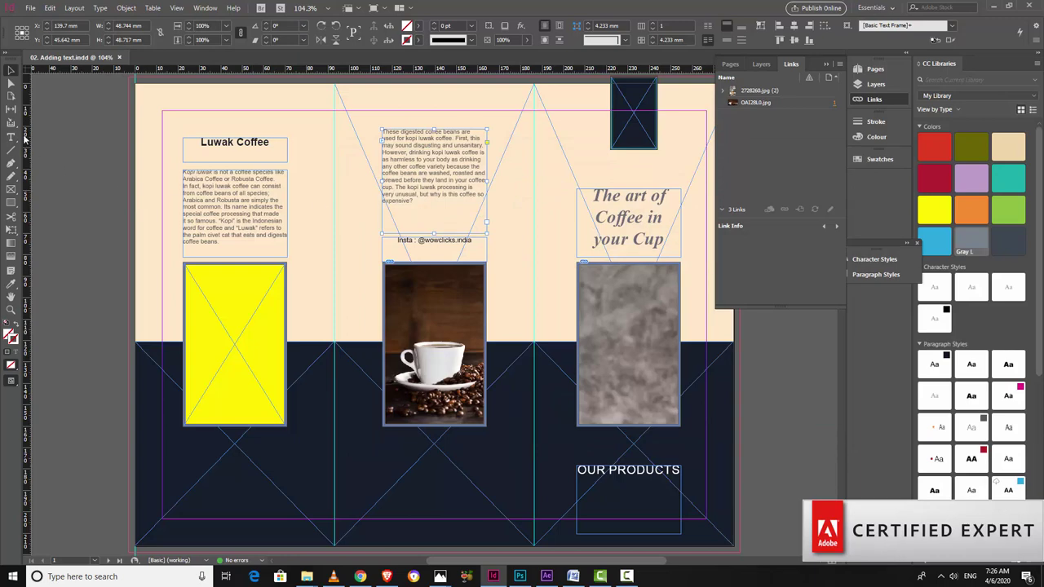
left_click(79, 157)
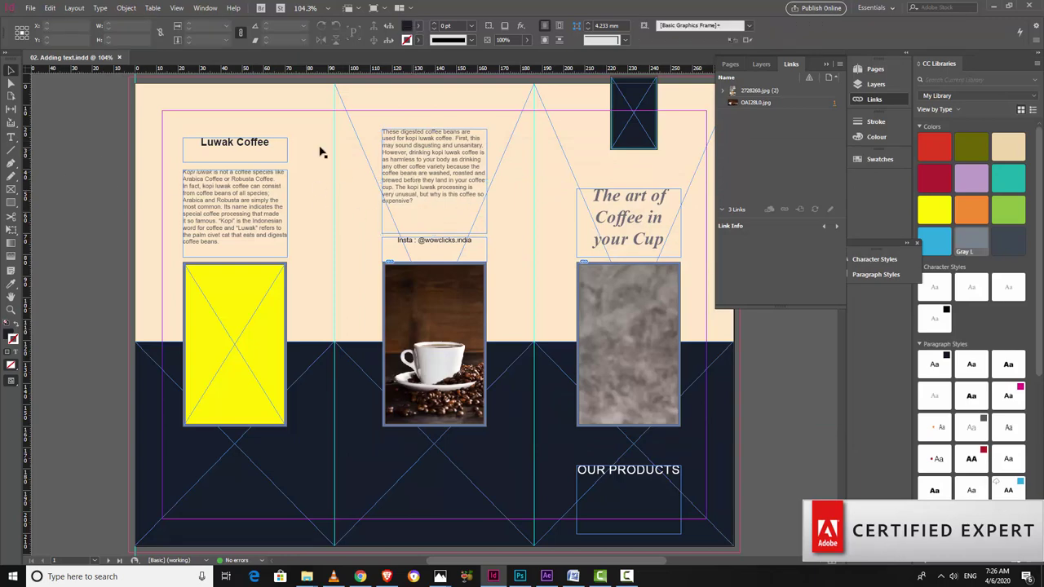
With nothing selected, load logo.pdf for placing from the 01 Getting Started Folder.
left_click(29, 7)
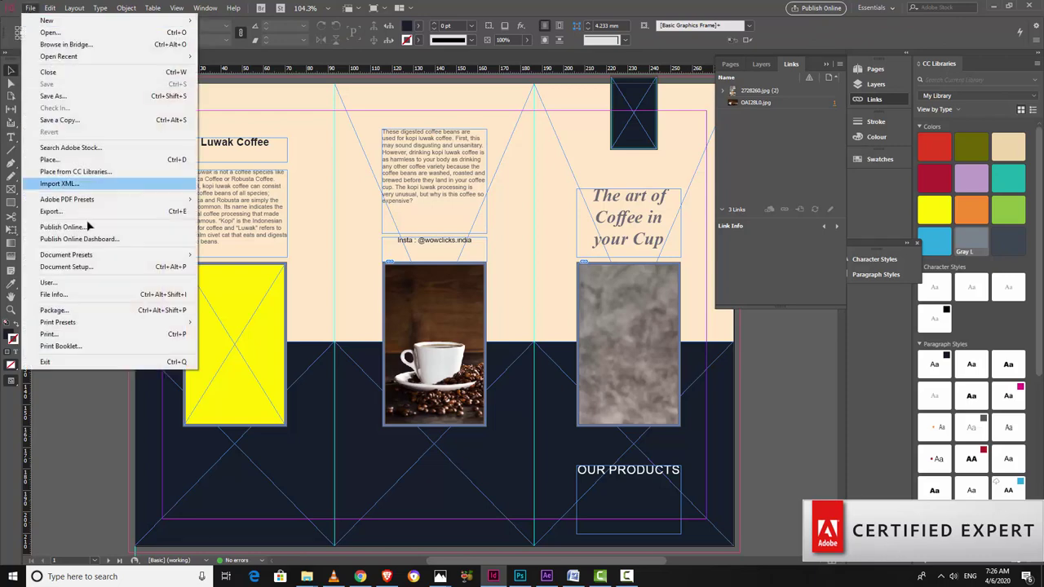
left_click(82, 159)
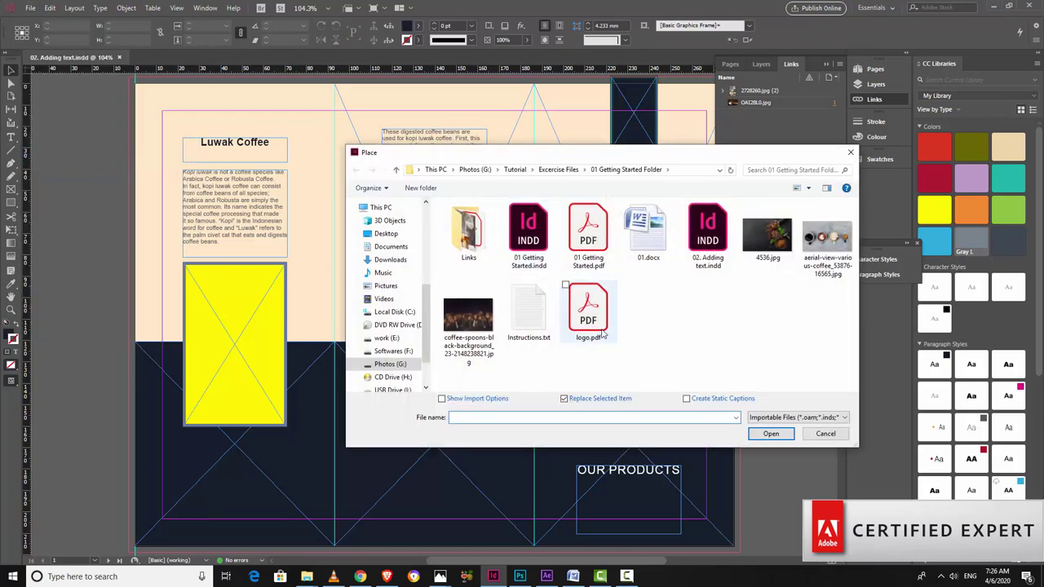
left_click(599, 326)
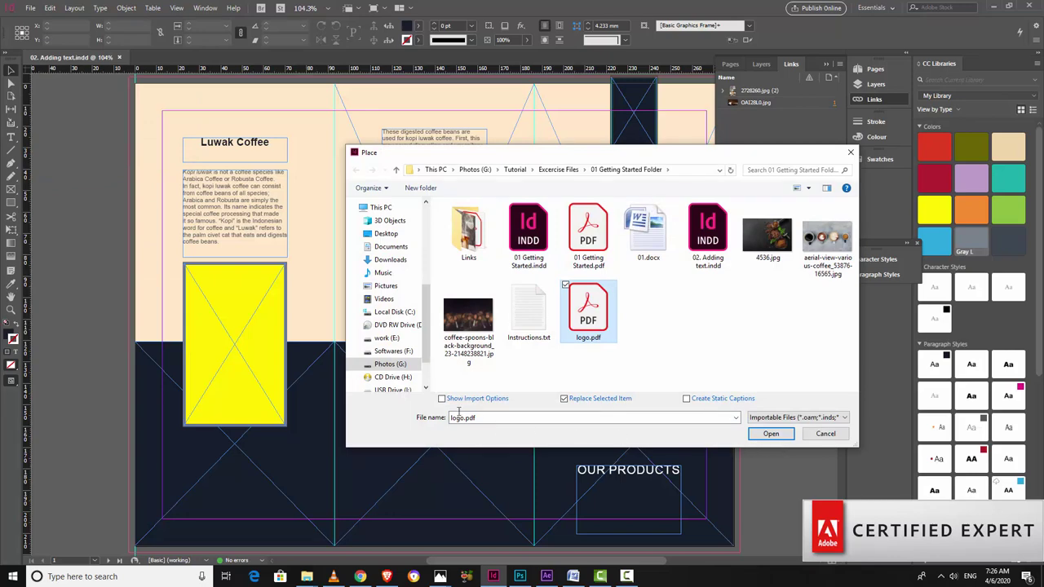
left_click(768, 437)
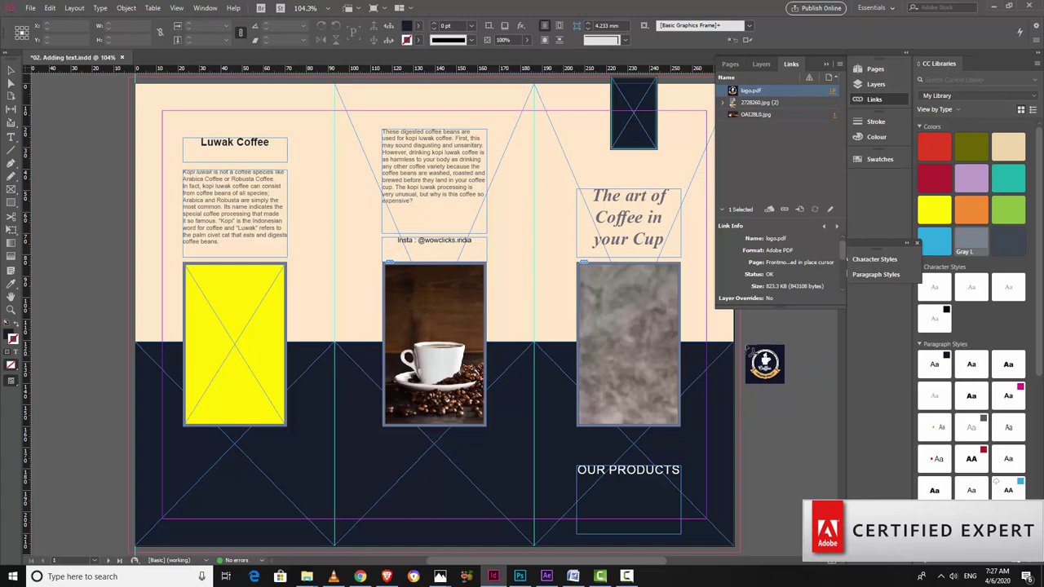
Try placing the logo on the pasteboard beside the page, first at its default size and again at about 43 mm square.
left_click(756, 343)
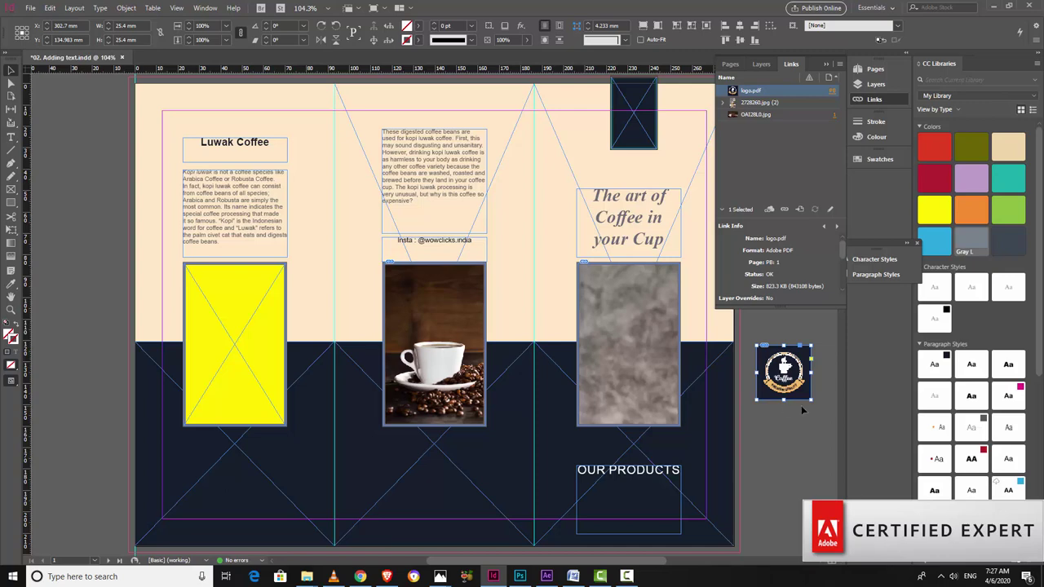
key("Delete")
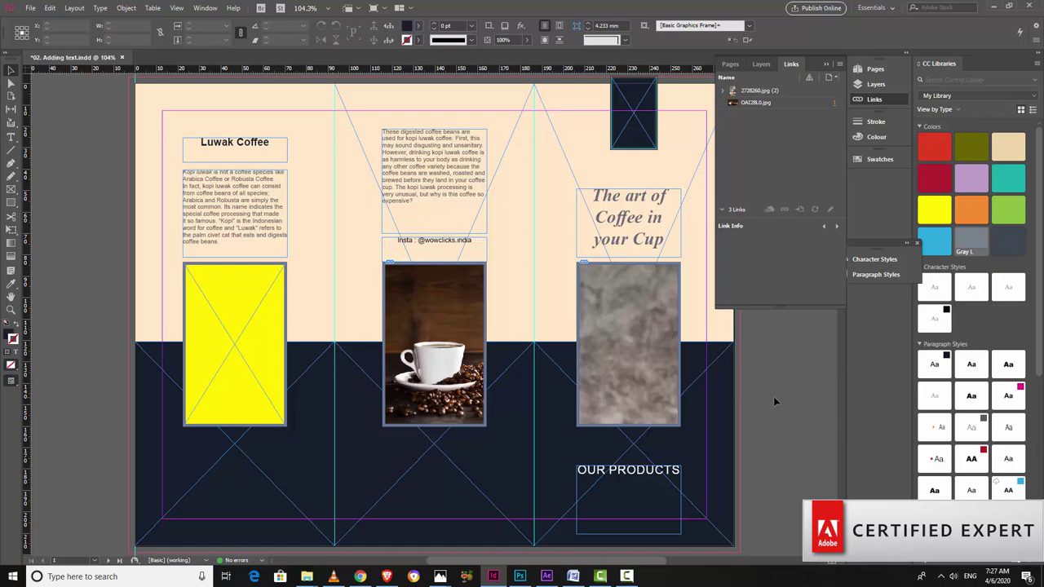
key("ctrl+z")
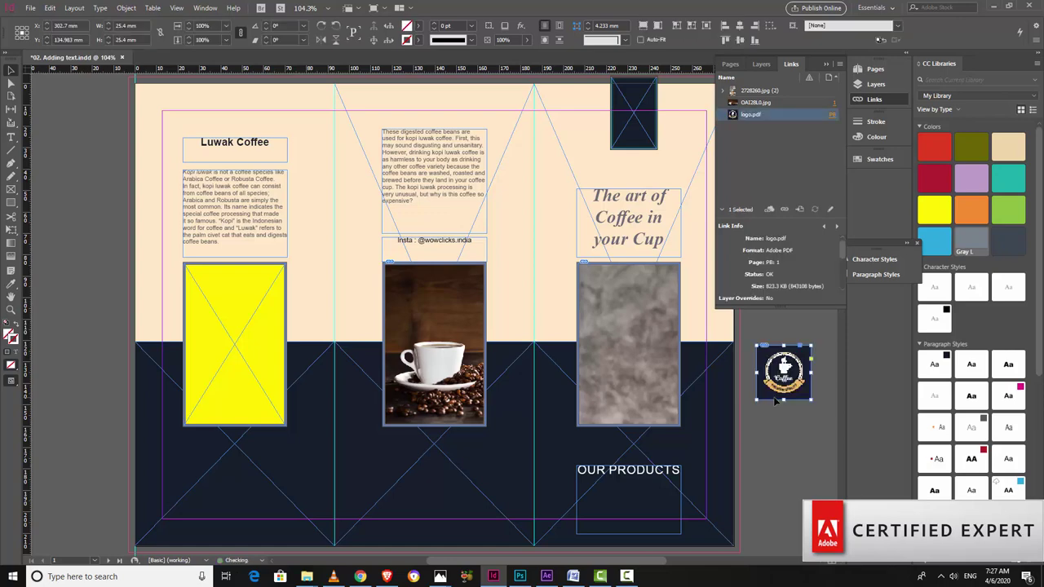
key("ctrl+z")
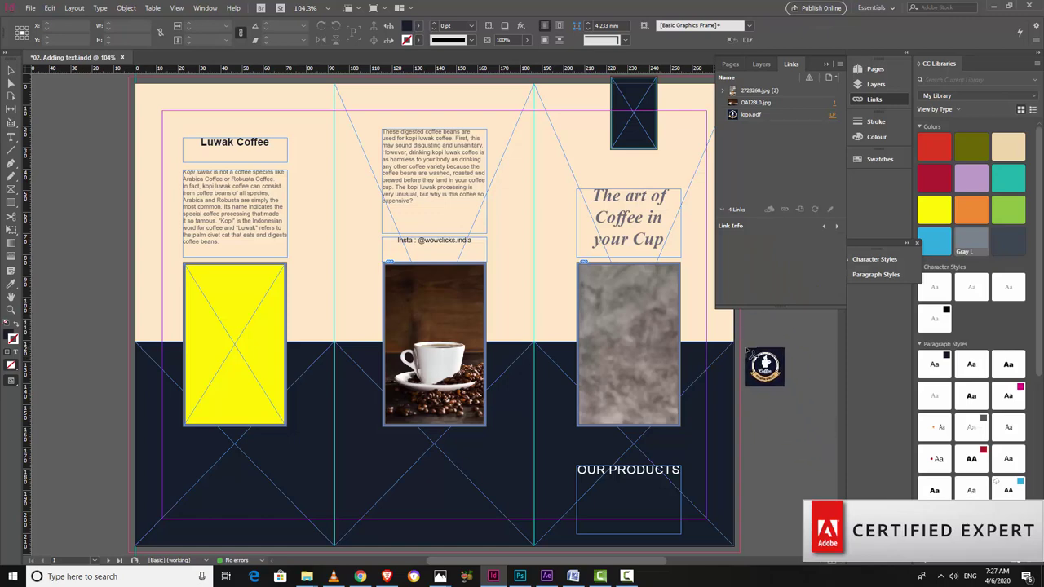
left_click_drag(746, 348, 832, 441)
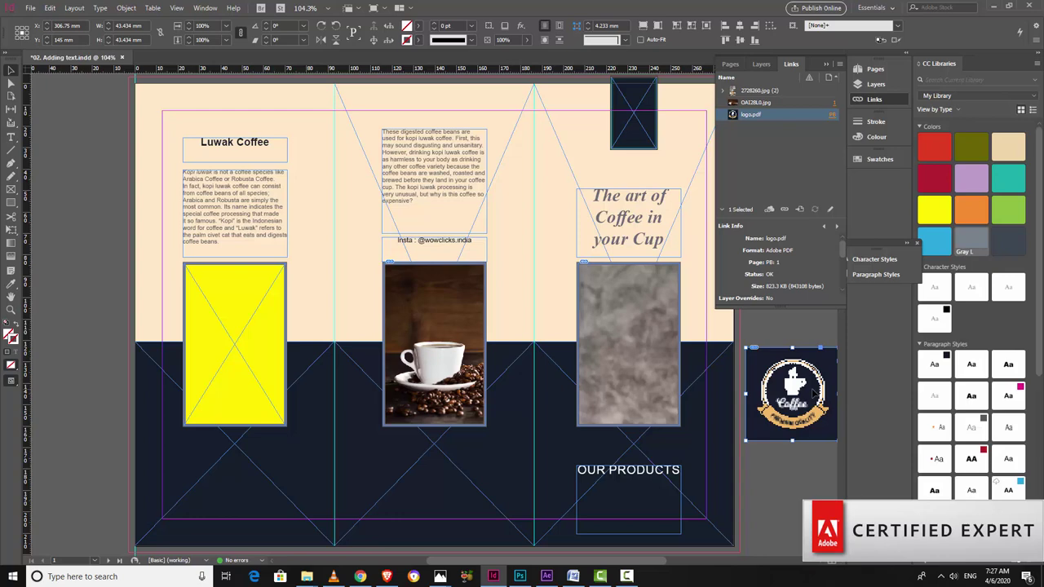
key("ctrl+z")
Place the loaded logo inside the small dark frame above the "The art of Coffee in your Cup" heading.
mouse_move(836, 424)
left_mouse_down()
mouse_move(616, 128)
mouse_move(634, 130)
mouse_move(623, 117)
mouse_move(632, 124)
left_mouse_up()
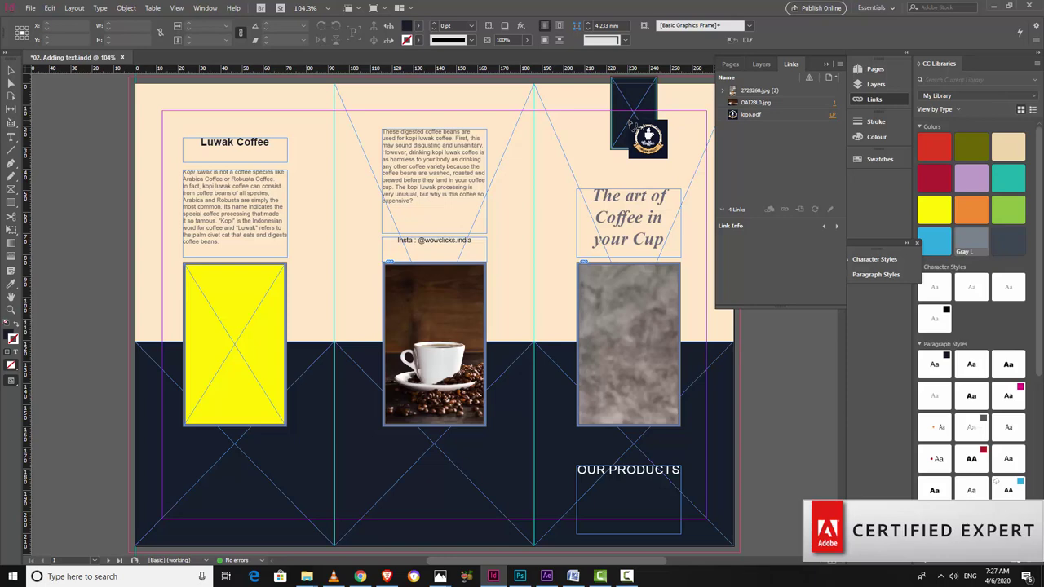
left_click_drag(633, 124, 637, 119)
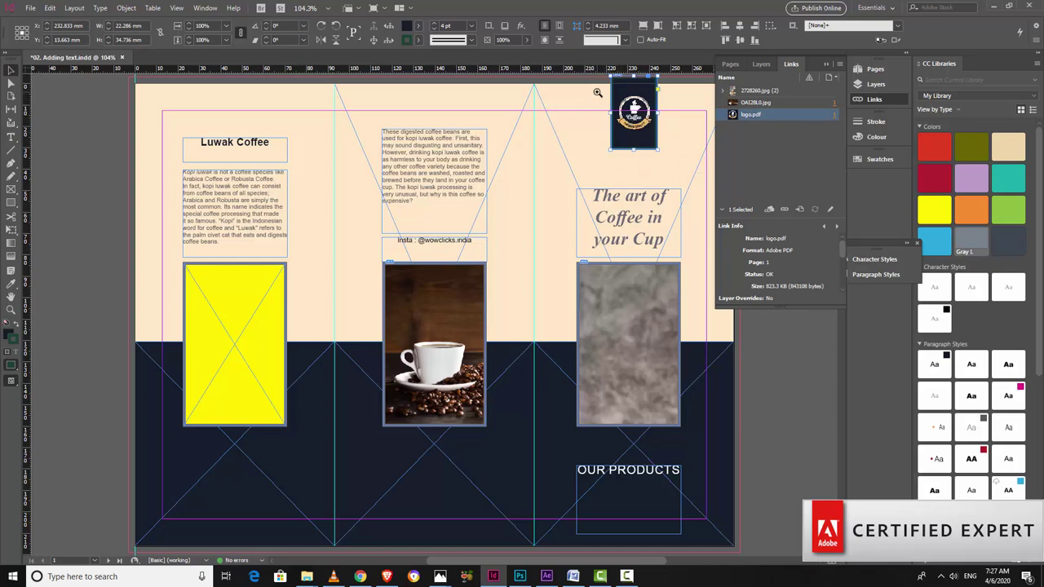
Set the document's display performance to High Quality Display to view the placed logo sharply.
left_click_drag(584, 86, 682, 158)
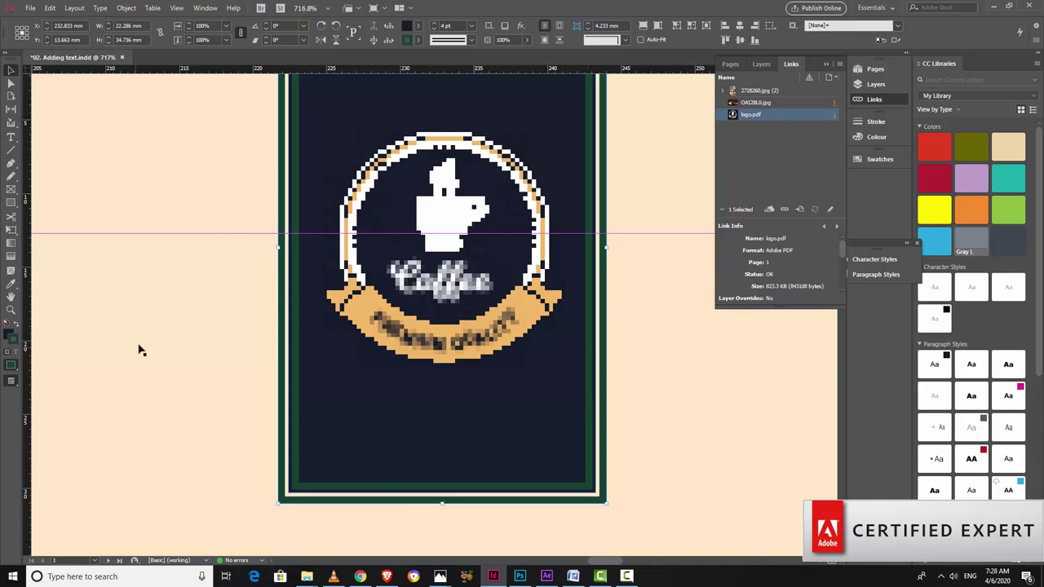
left_click(177, 9)
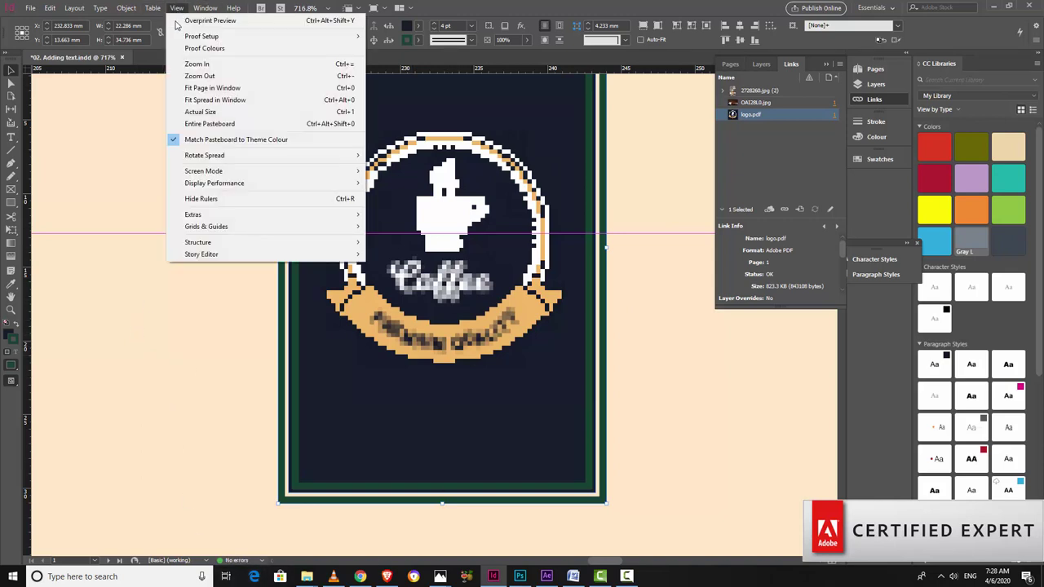
mouse_move(285, 183)
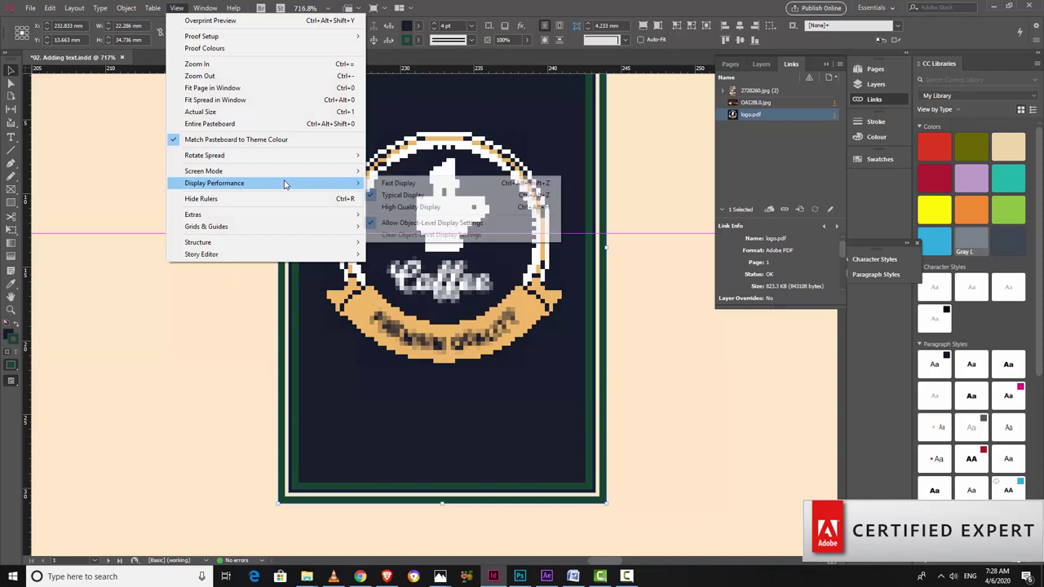
left_click(428, 208)
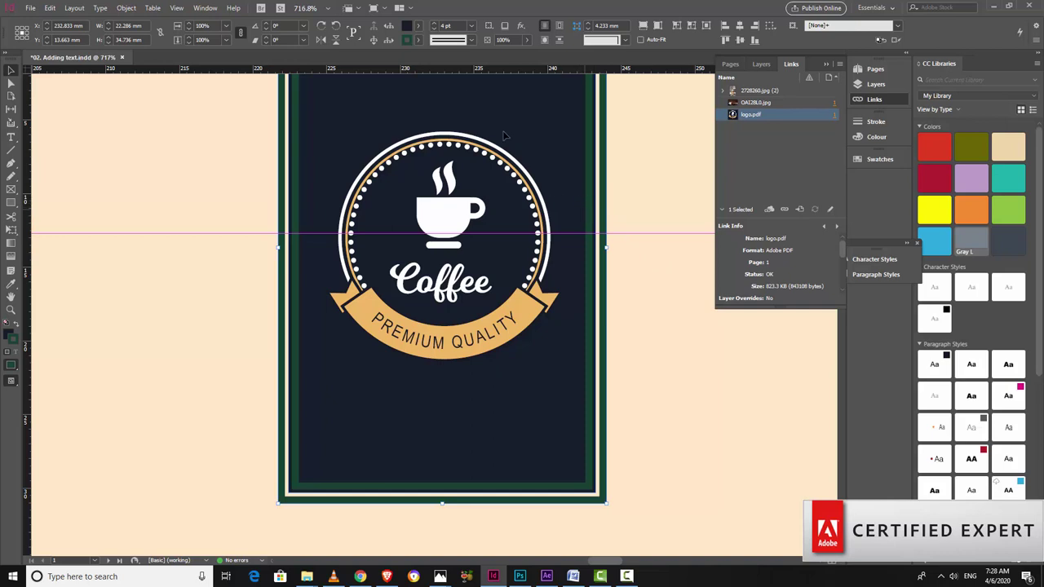
Change the logo frame's stroke colour to the dark blue swatch C=100 M=86 Y=51 K=71.
left_click(419, 40)
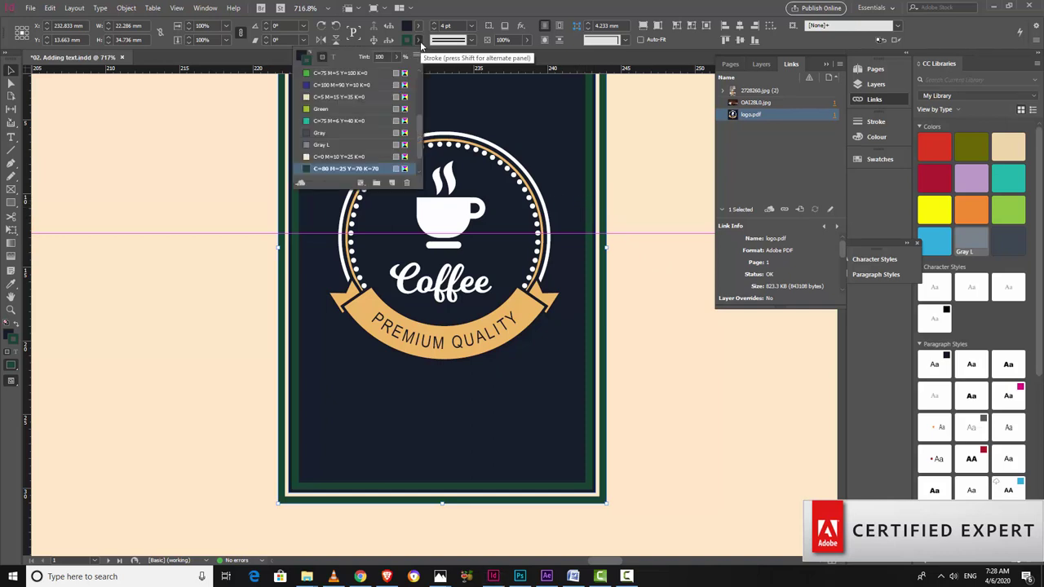
scroll(420, 162, "down", 2)
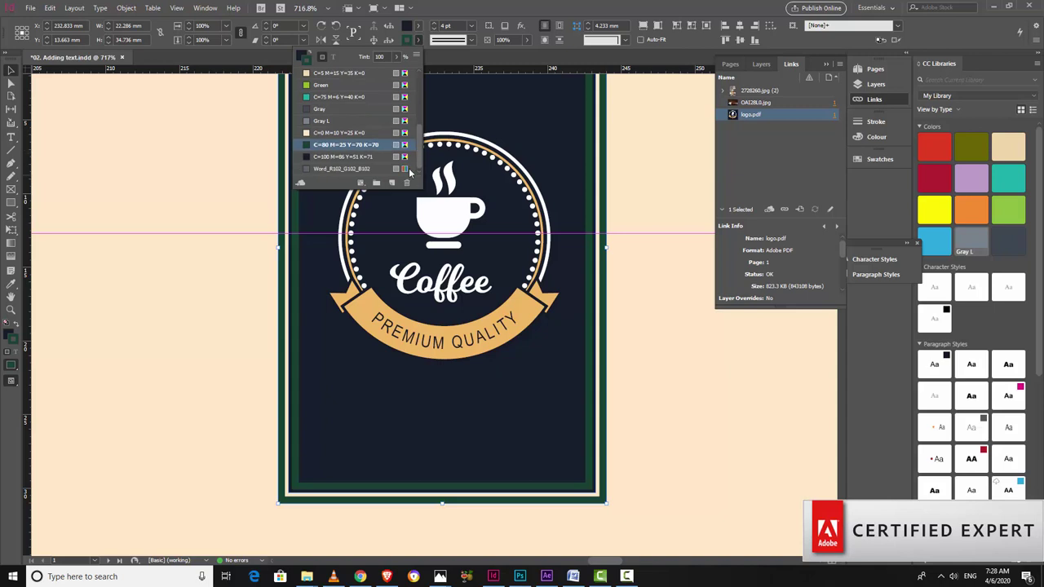
left_click(323, 155)
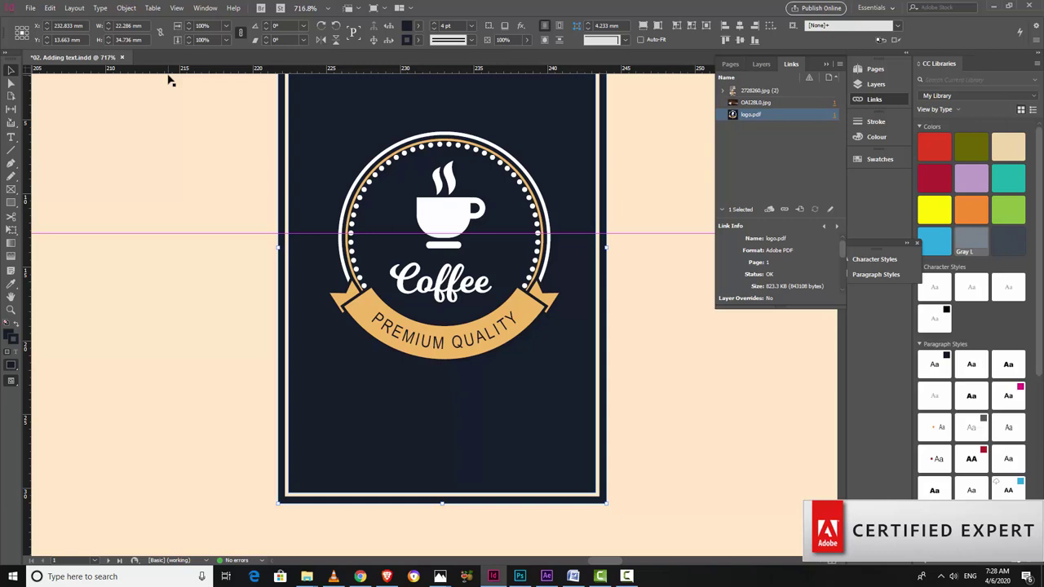
Place the image 4536.jpg into the yellow frame below the Luwak Coffee text.
left_click(176, 8)
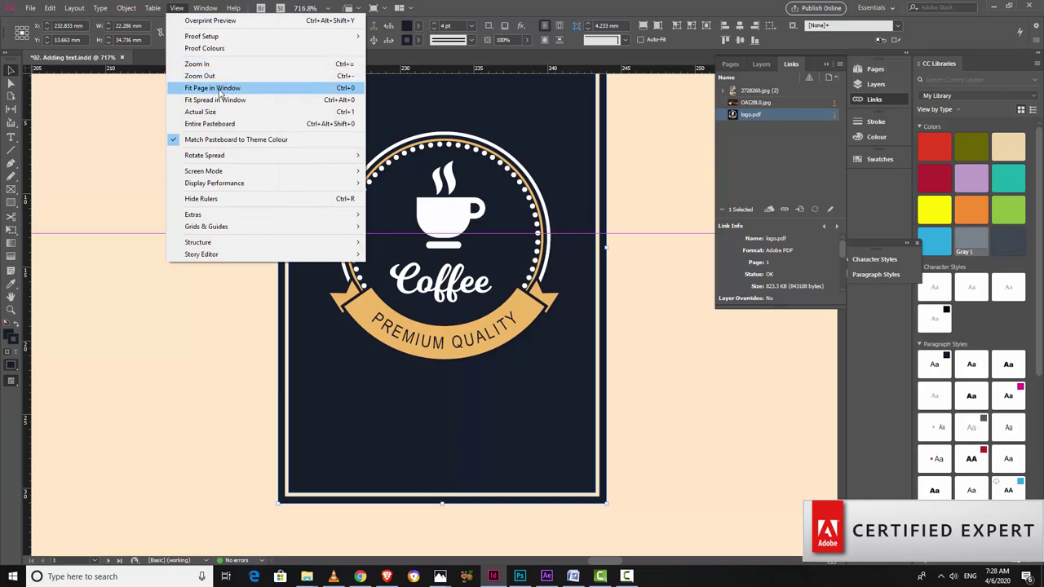
left_click(218, 90)
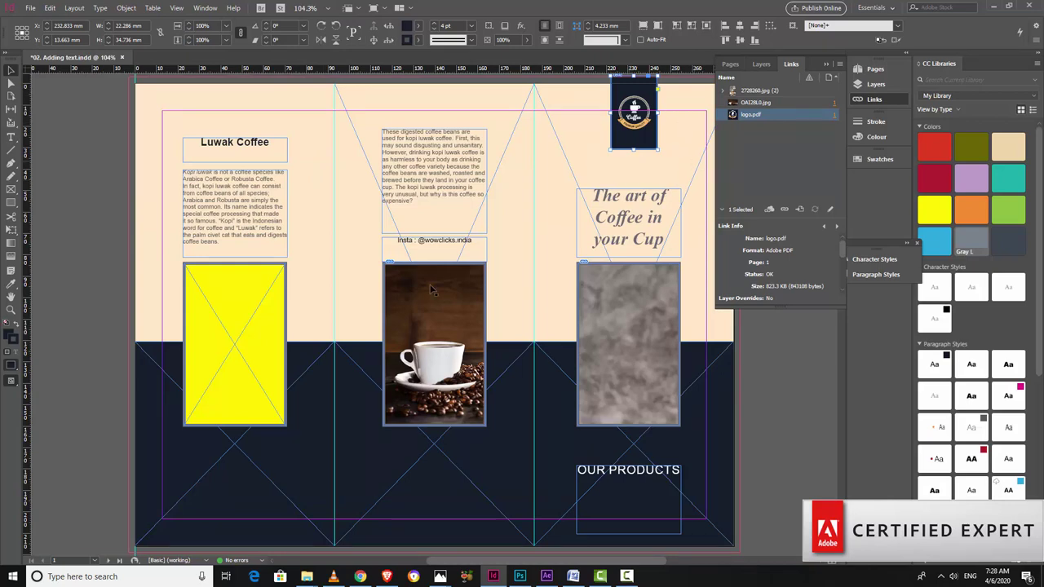
left_click(87, 244)
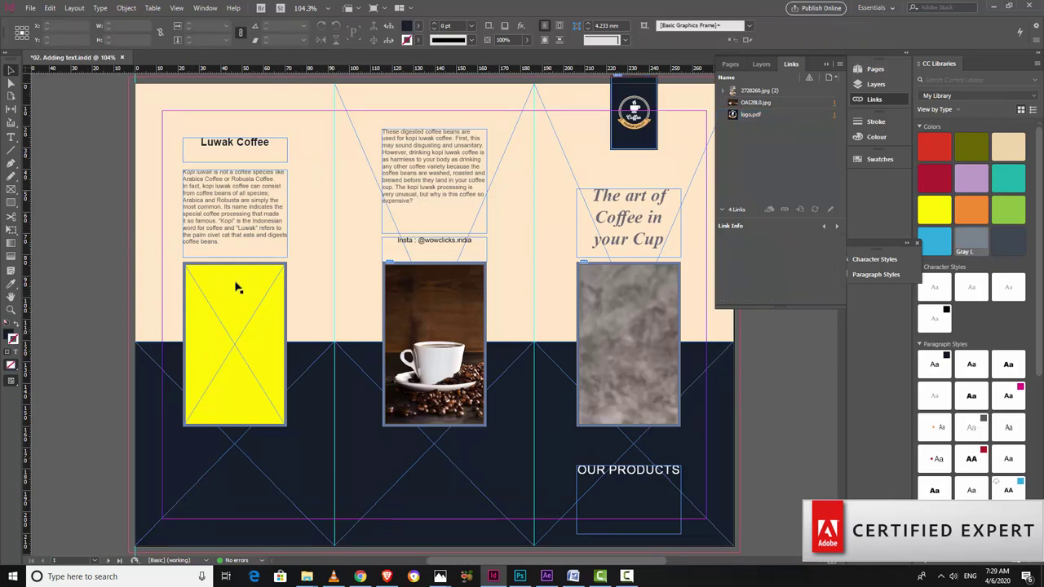
left_click(238, 329)
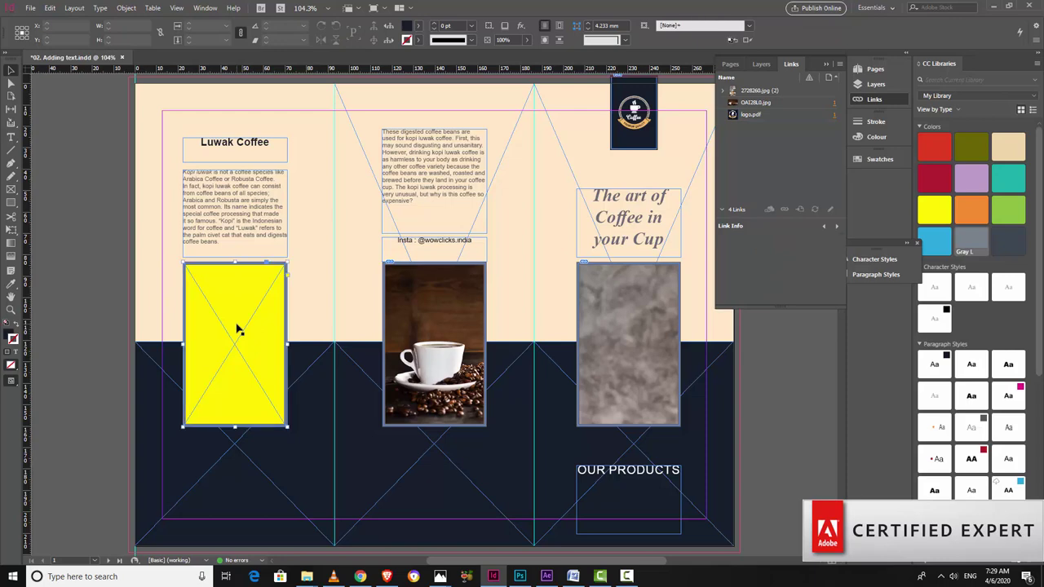
left_click(30, 9)
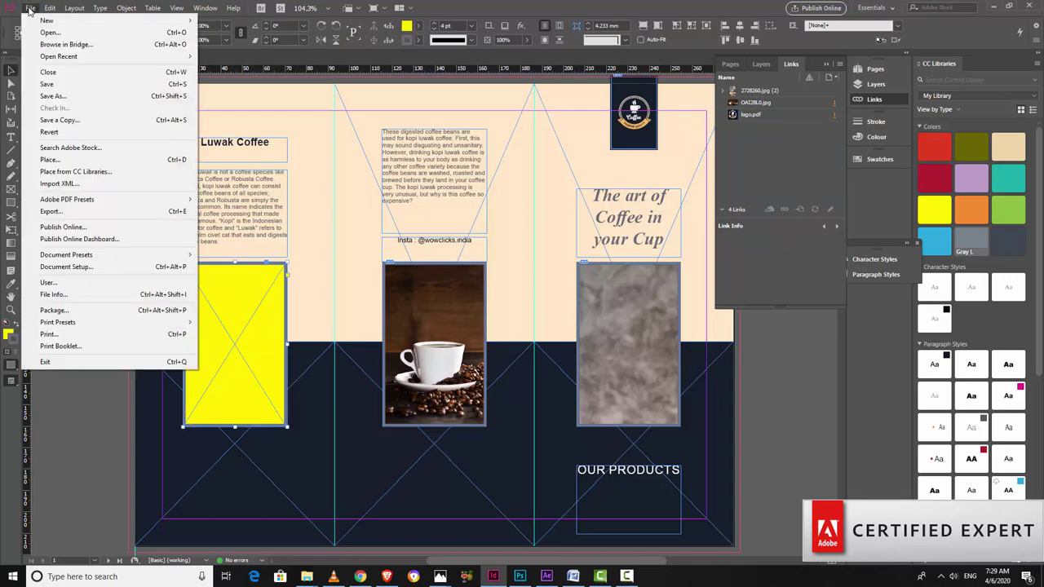
left_click(71, 161)
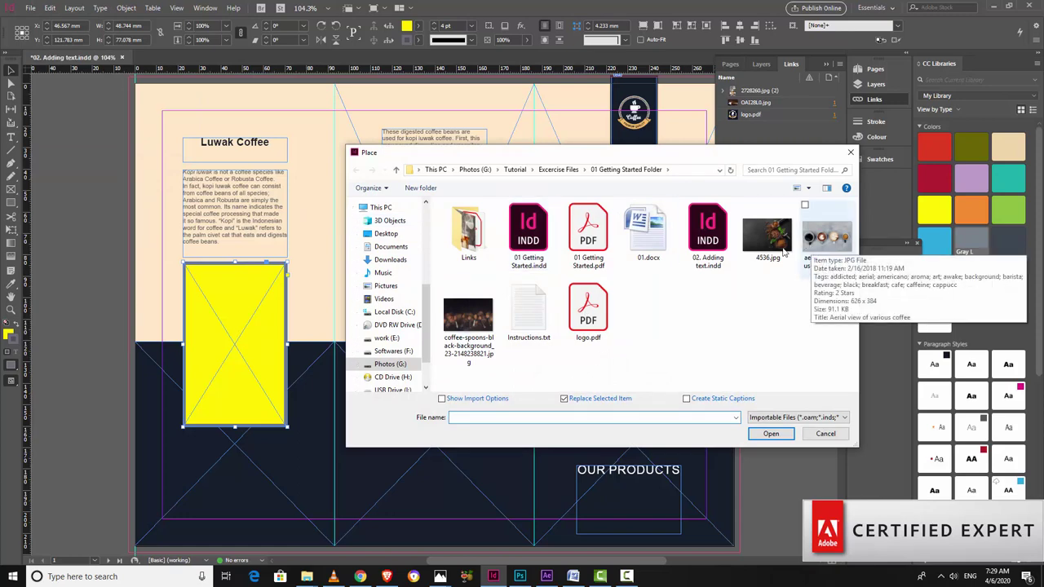
left_click(759, 260)
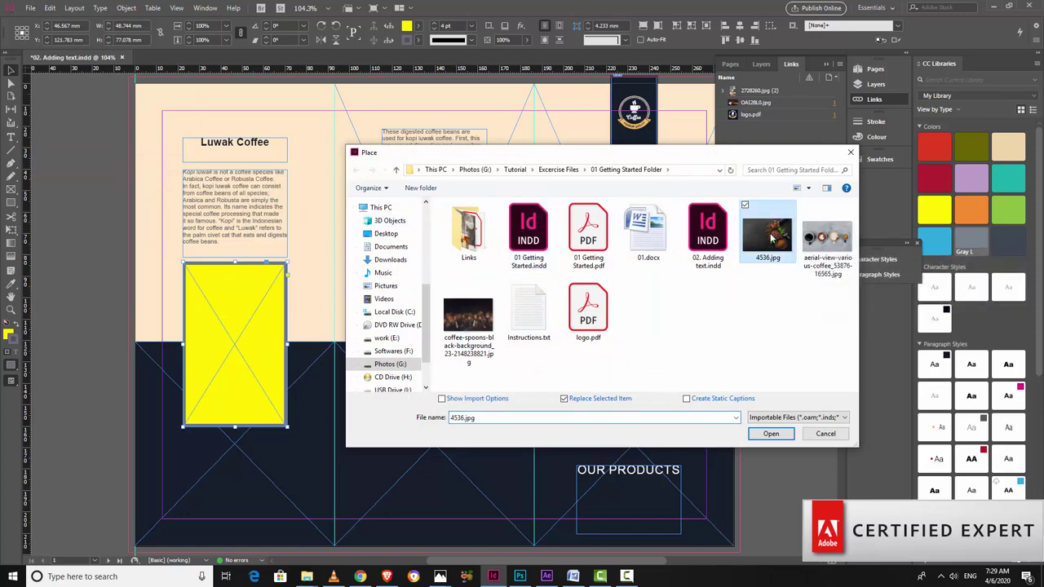
left_click(771, 433)
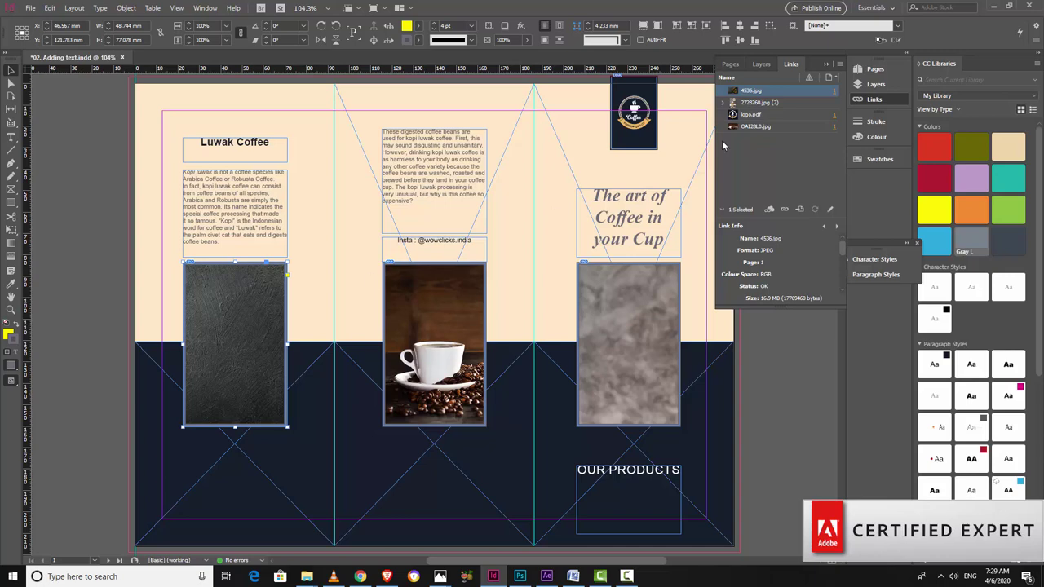
Collapse the Links panel and reopen it to review the document's linked files.
left_click(826, 64)
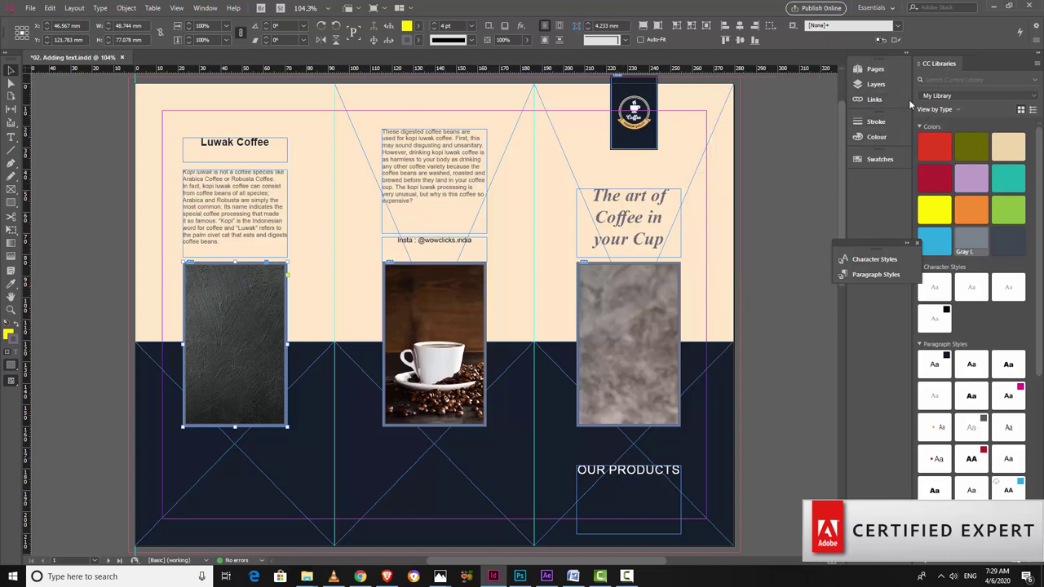
left_click(208, 9)
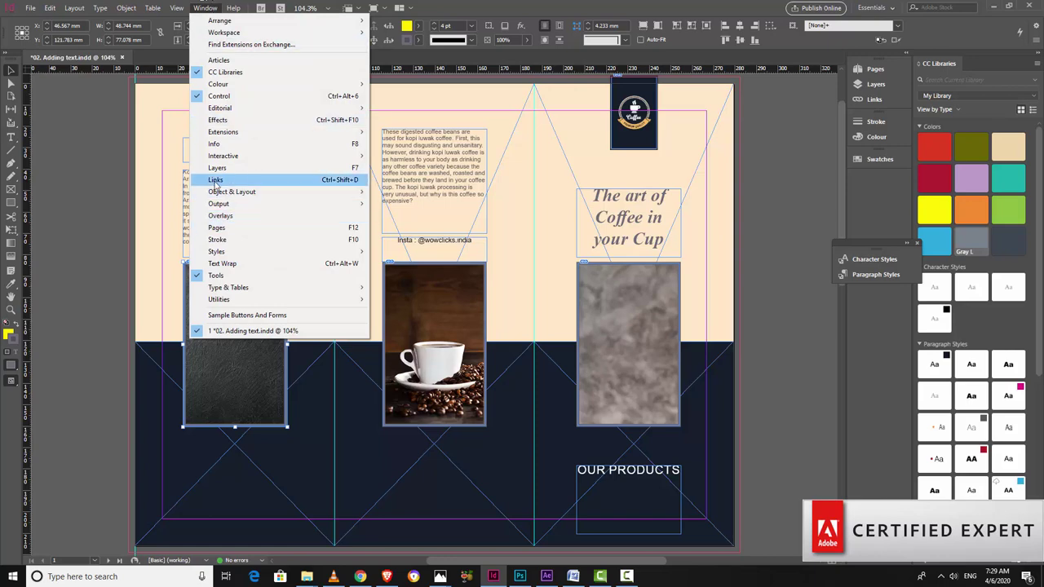
left_click(215, 180)
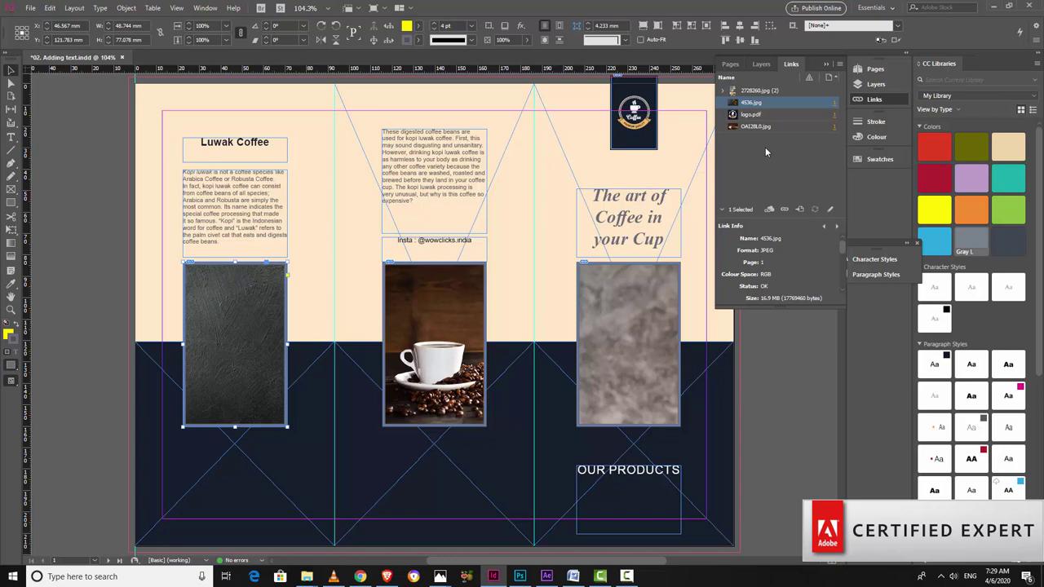
Collapse the Links panel and save a copy of the document as 03. Adding Images in the 01 Getting Started Folder.
left_click(826, 64)
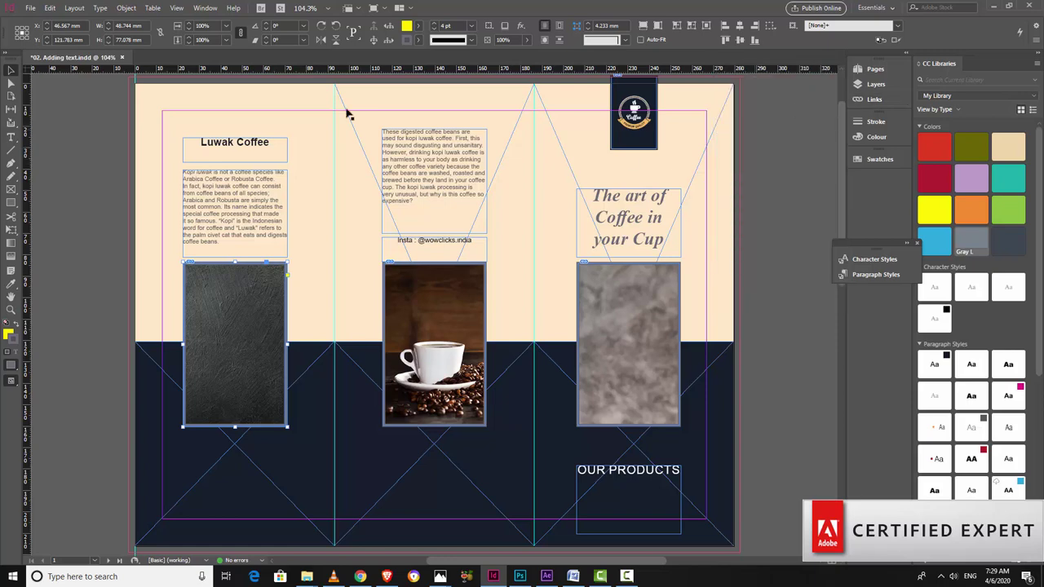
left_click(31, 8)
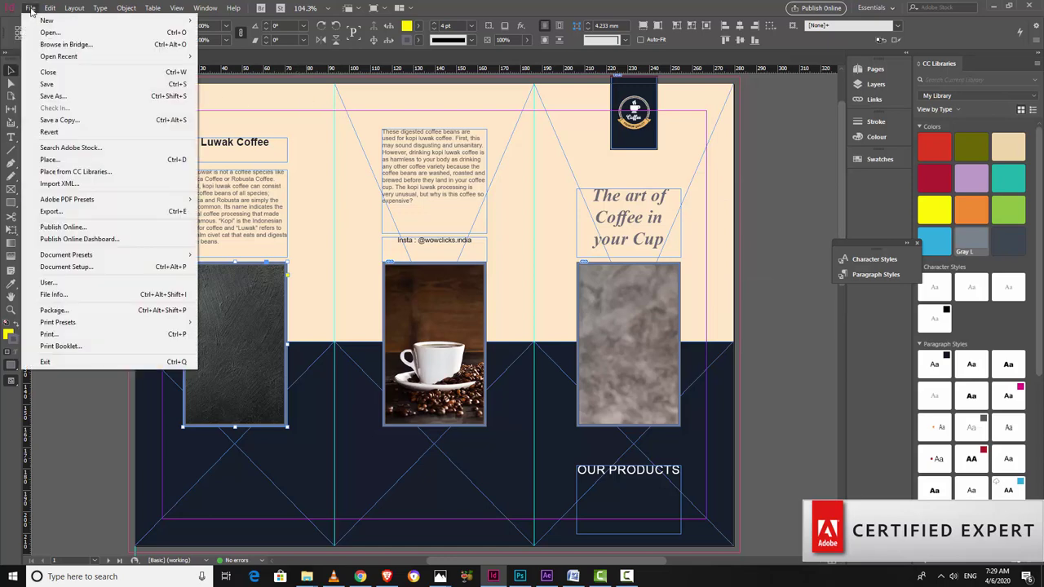
left_click(54, 96)
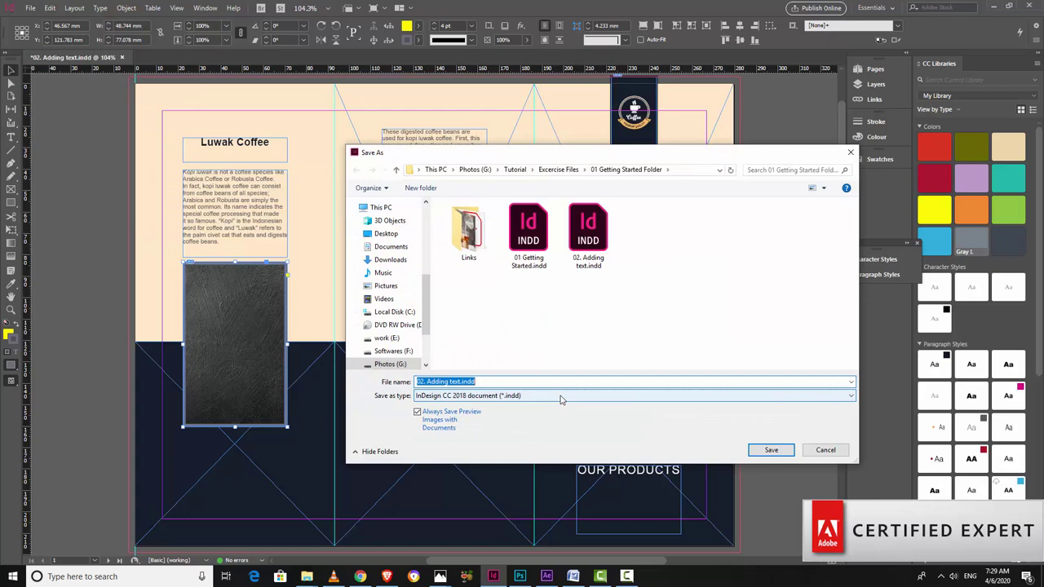
type("03. En")
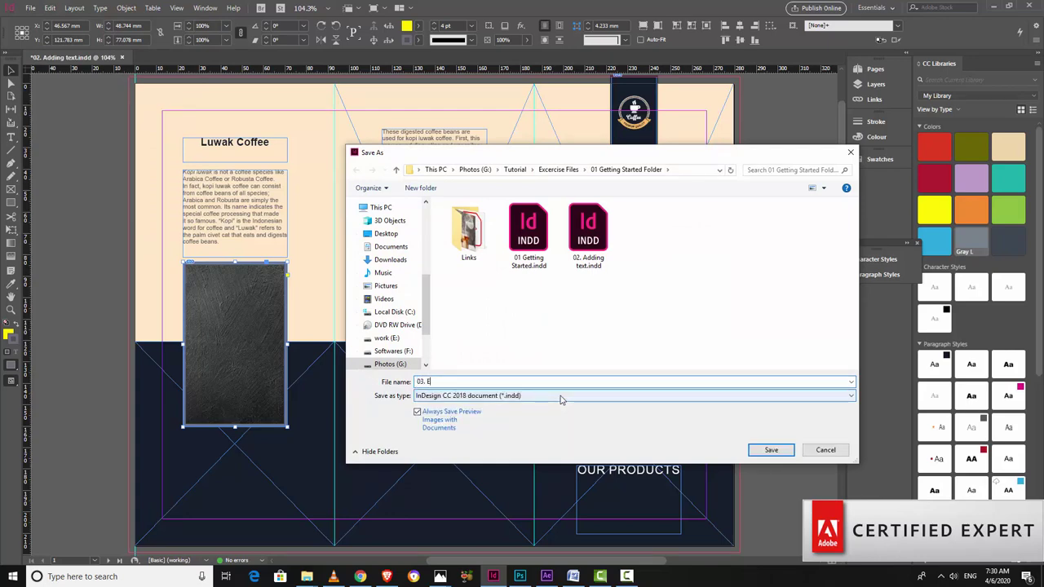
key("BackSpace")
type("Adding Images")
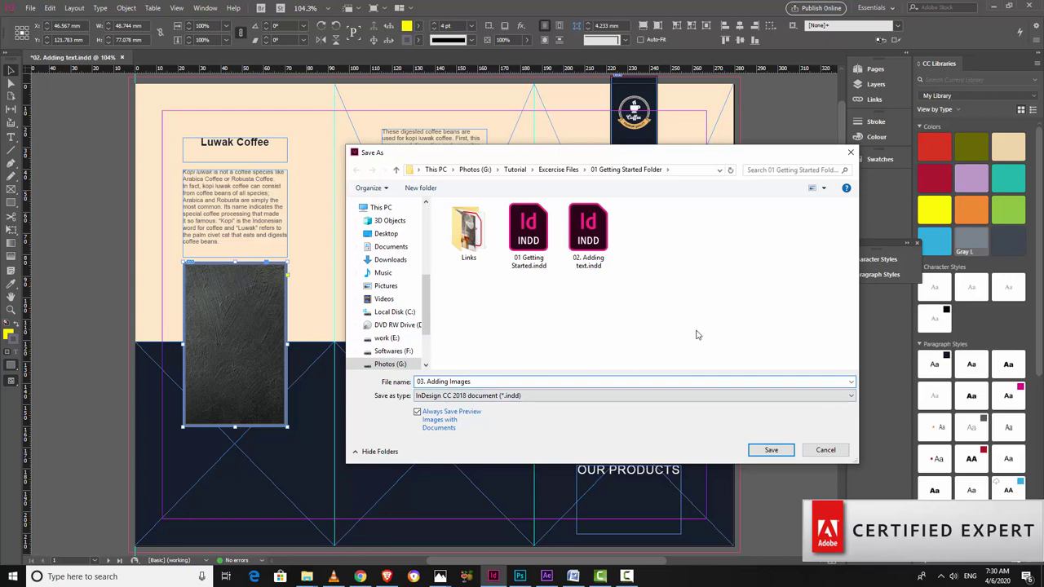
left_click(768, 451)
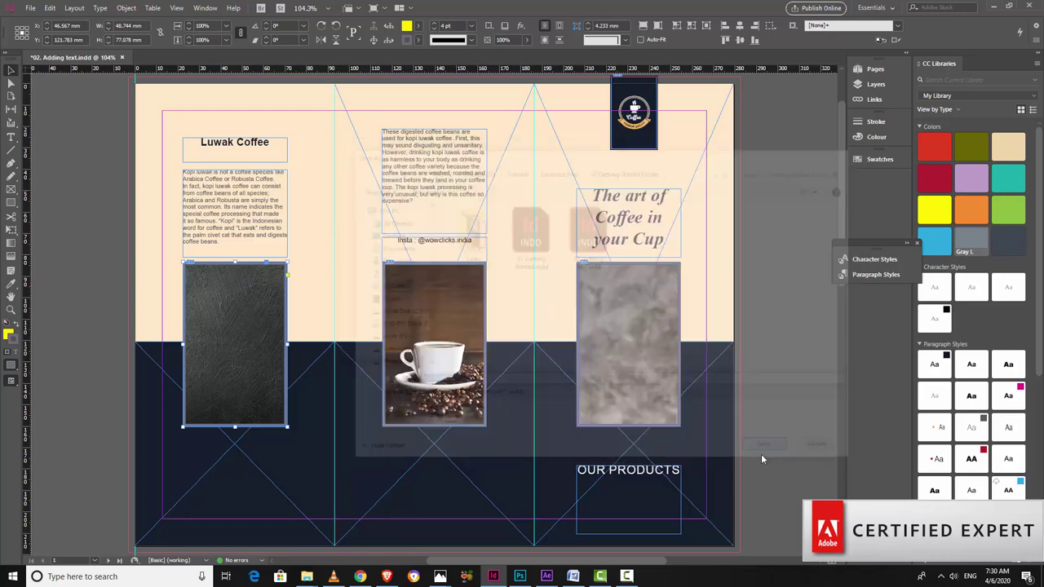